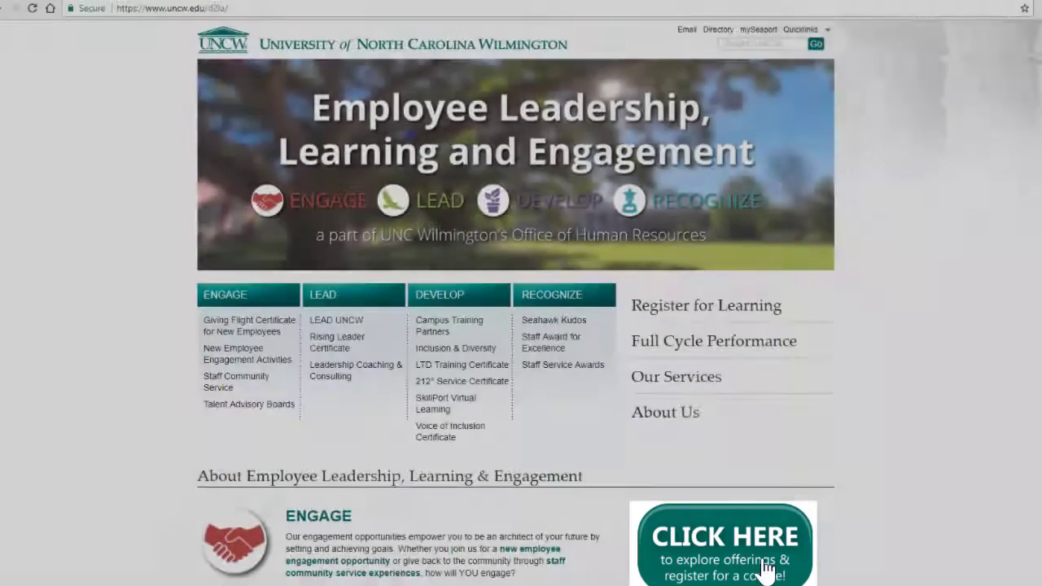
Open the course registration site, sign in with the university account and its password, stay signed in, and choose the Facilitator role.
{"action": "left_click", "coordinate": [765, 570]}
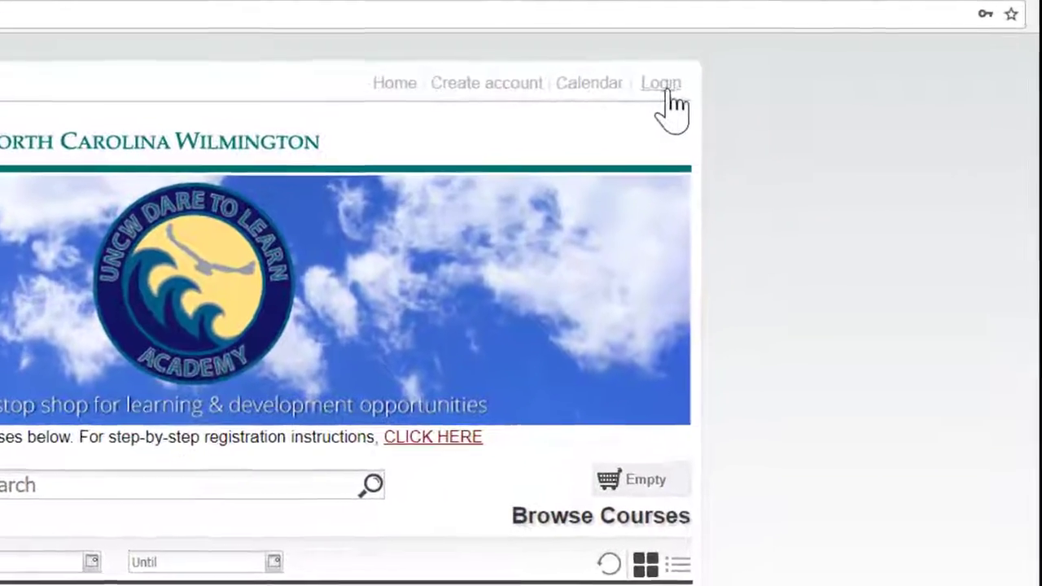
{"action": "left_click", "coordinate": [679, 80]}
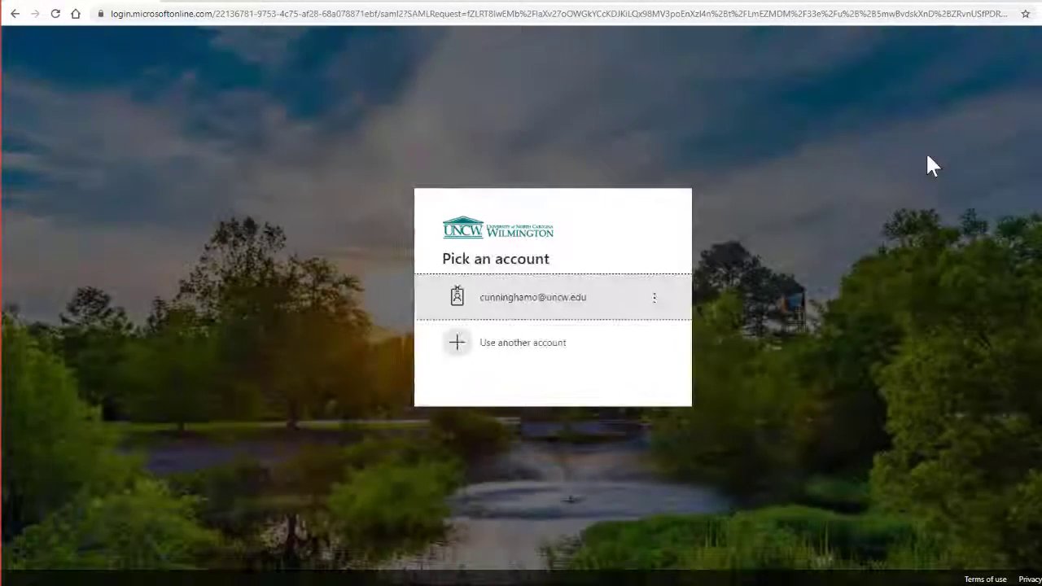
{"action": "left_click", "coordinate": [559, 301]}
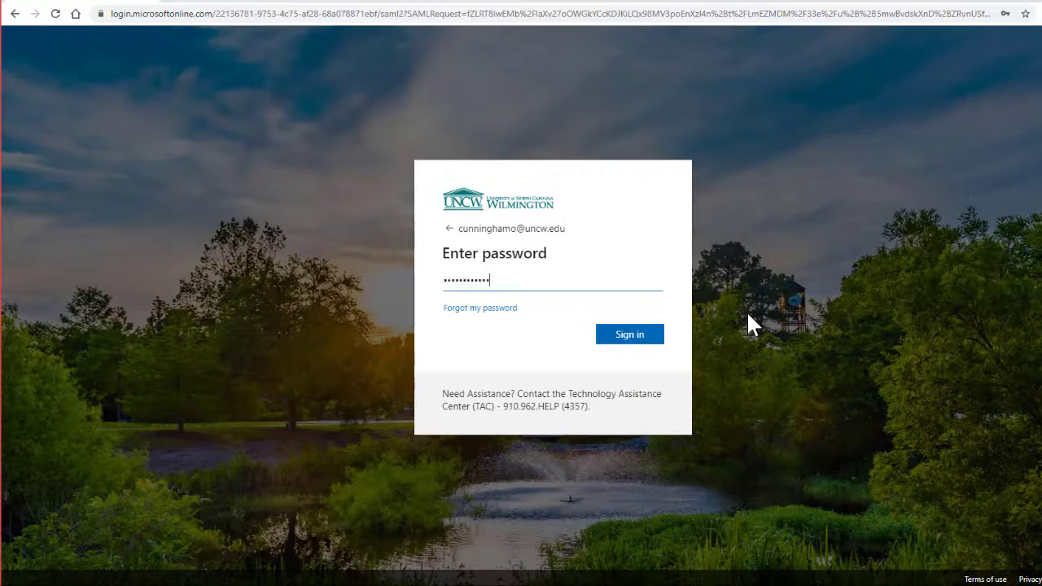
{"action": "key", "text": "Return"}
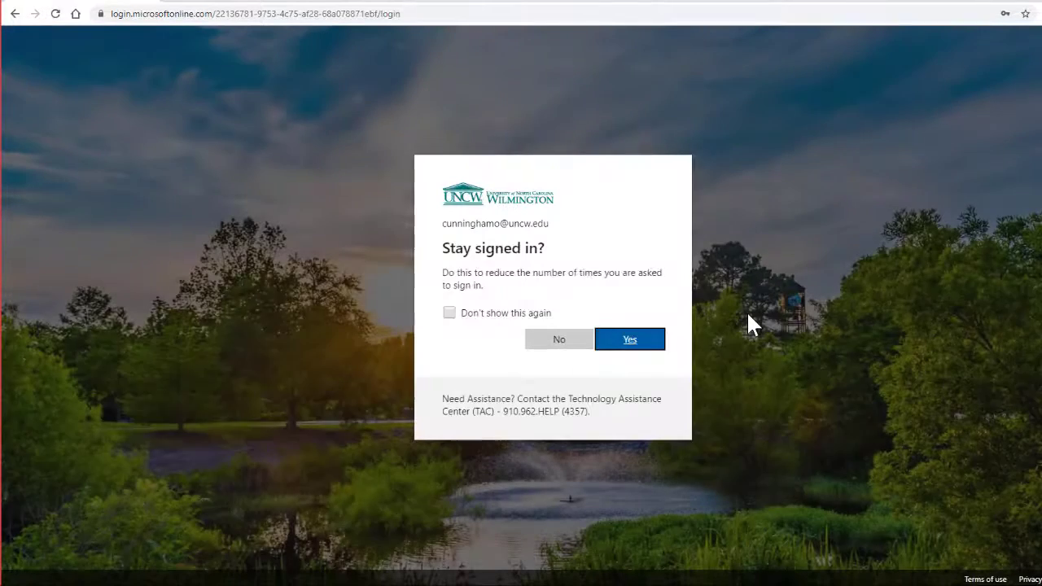
{"action": "left_click", "coordinate": [640, 350]}
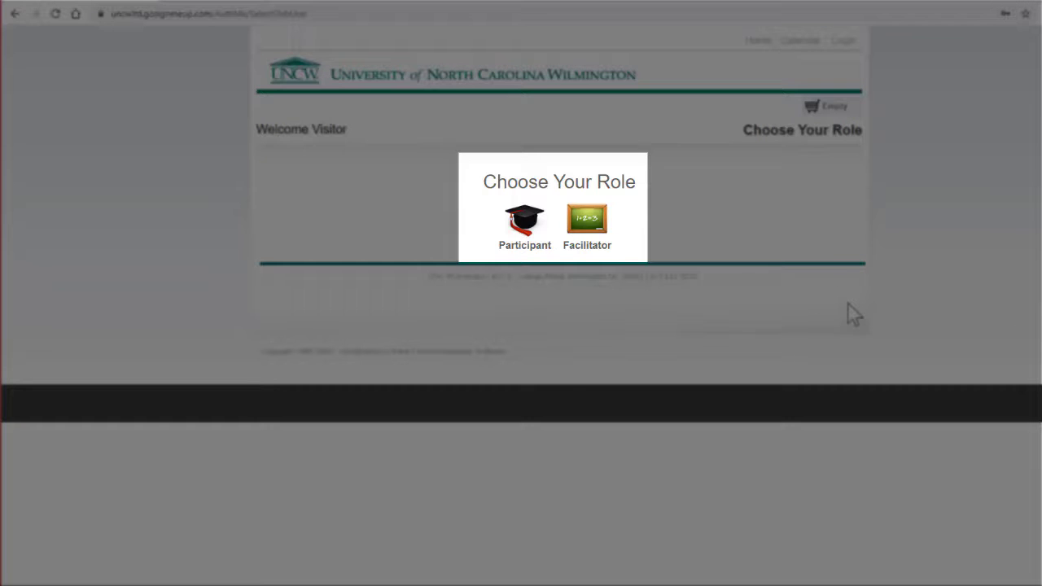
{"action": "left_click", "coordinate": [590, 230]}
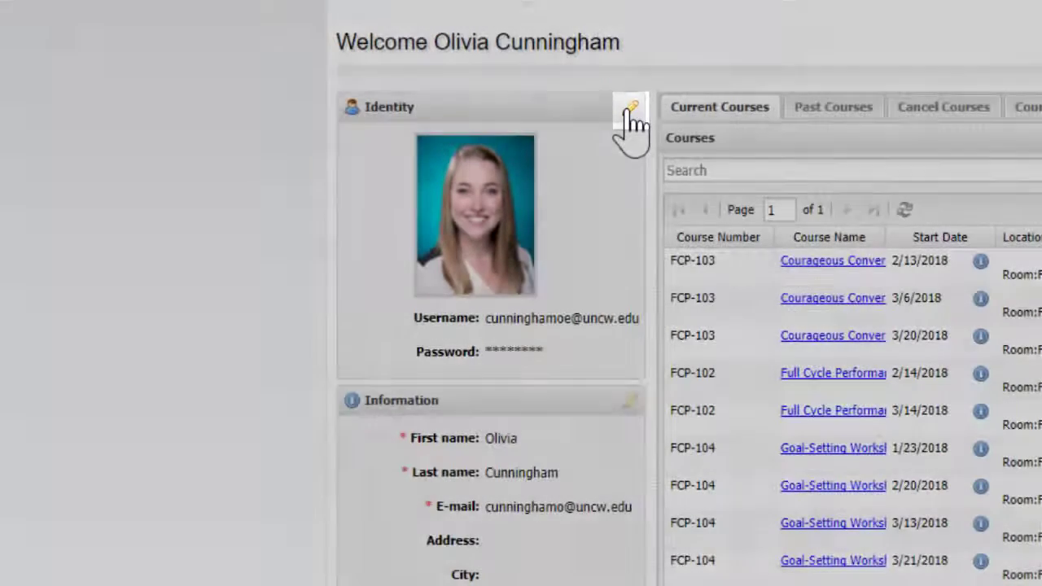
Edit the Identity section's password and confirm password fields and save the section.
{"action": "left_click", "coordinate": [631, 108]}
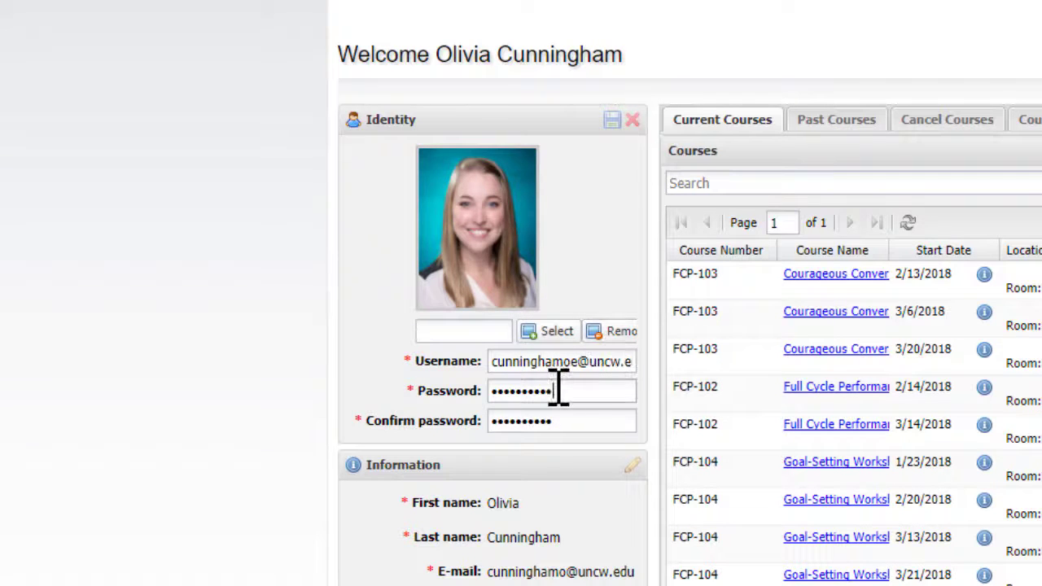
{"action": "left_click_drag", "start_coordinate": [558, 391], "coordinate": [488, 394]}
{"action": "left_click", "coordinate": [572, 423]}
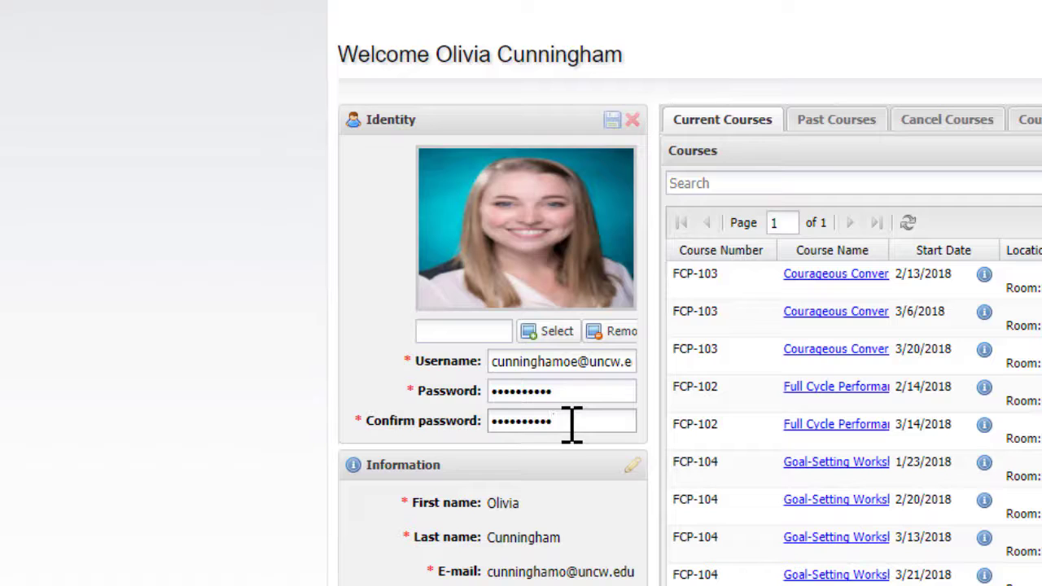
{"action": "left_click", "coordinate": [610, 124]}
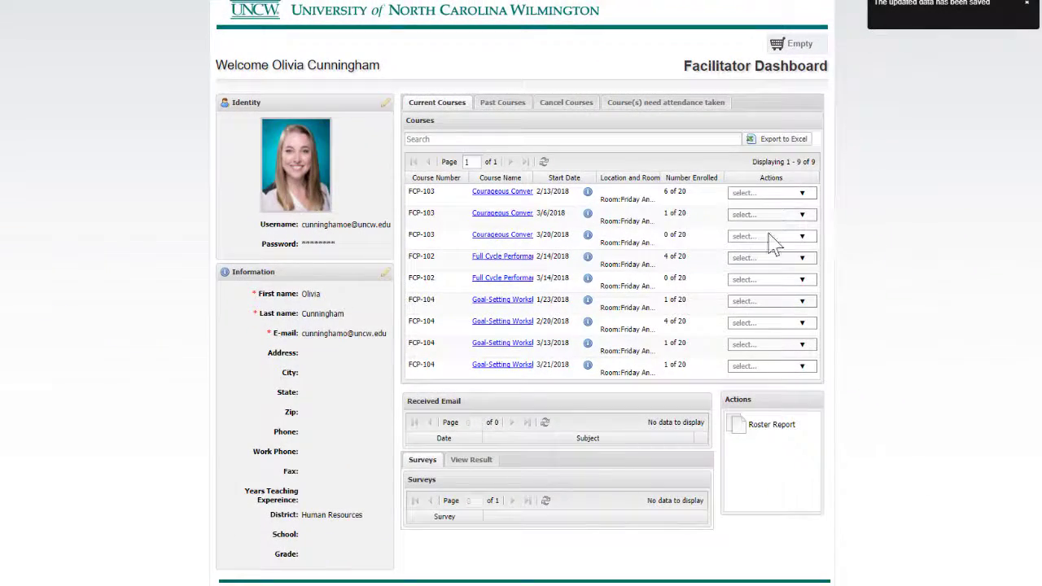
View the course details and the roster report of the FCP-103 course starting 2/13/2018, closing each one.
{"action": "left_click", "coordinate": [514, 197]}
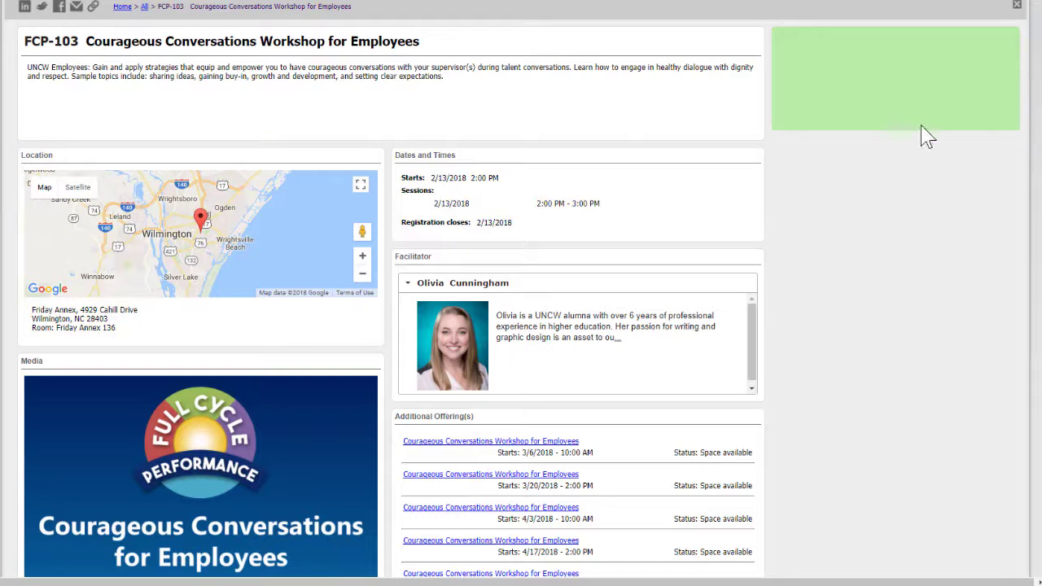
{"action": "left_click", "coordinate": [1017, 9]}
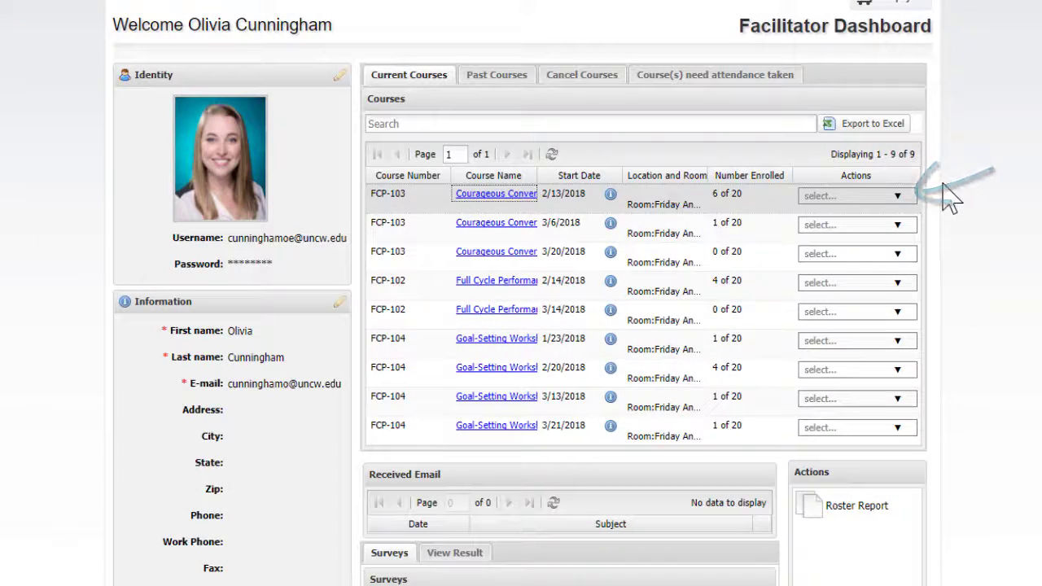
{"action": "left_click", "coordinate": [902, 195]}
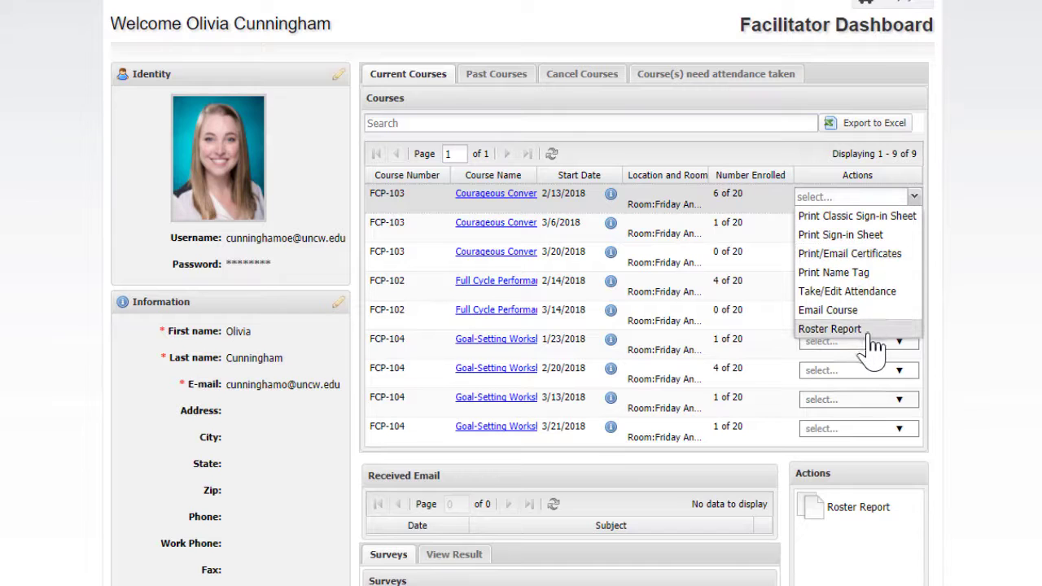
{"action": "left_click", "coordinate": [869, 332]}
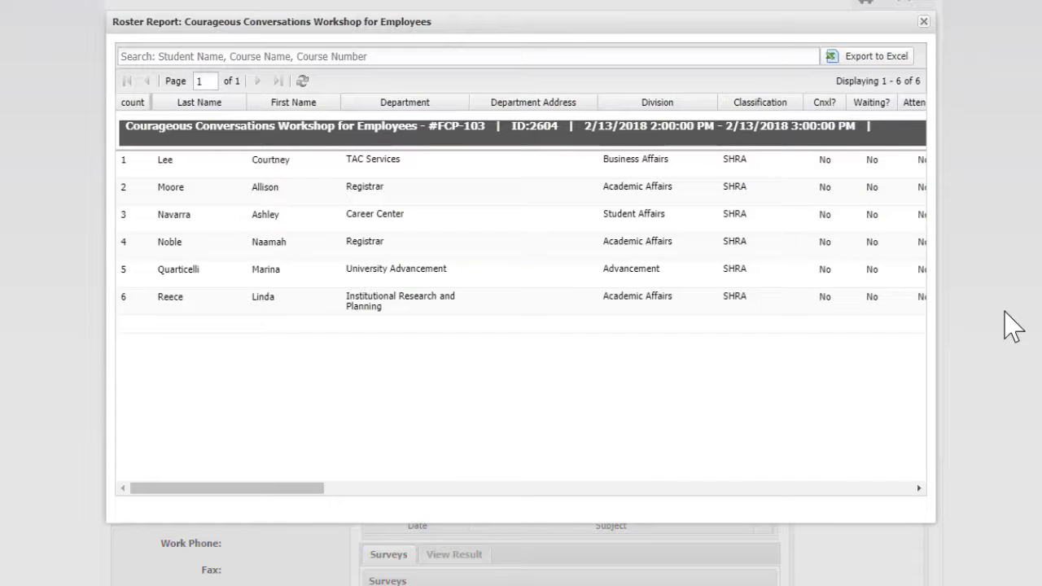
{"action": "left_click", "coordinate": [924, 22]}
{"action": "scroll", "coordinate": [936, 122], "scroll_direction": "up", "scroll_amount": 1}
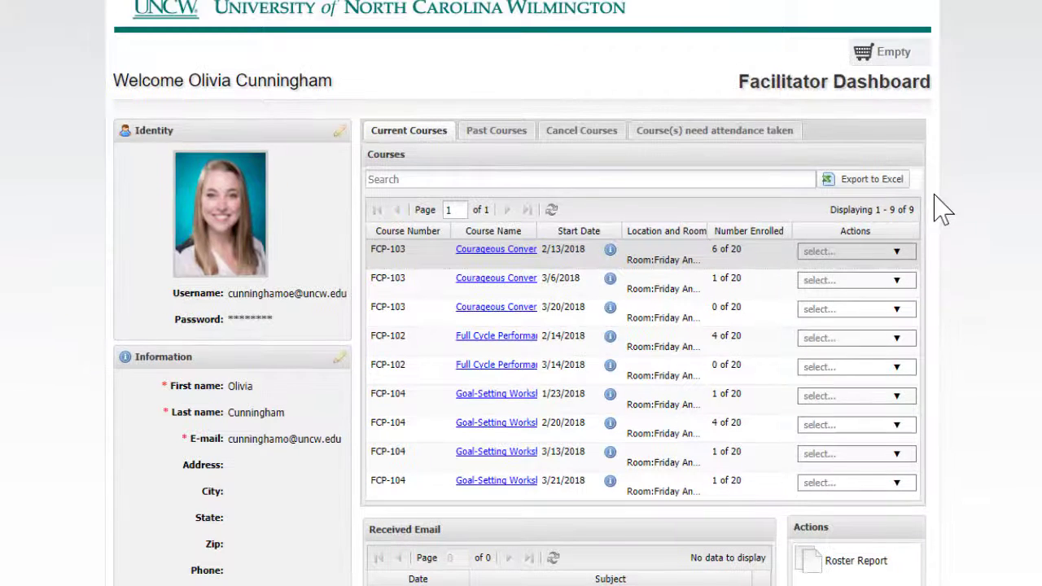
Generate the printable sign-in sheet for the 2/13/2018 FCP-103 course, trying Job Title as the third column field, and return to the dashboard.
{"action": "left_click", "coordinate": [897, 252]}
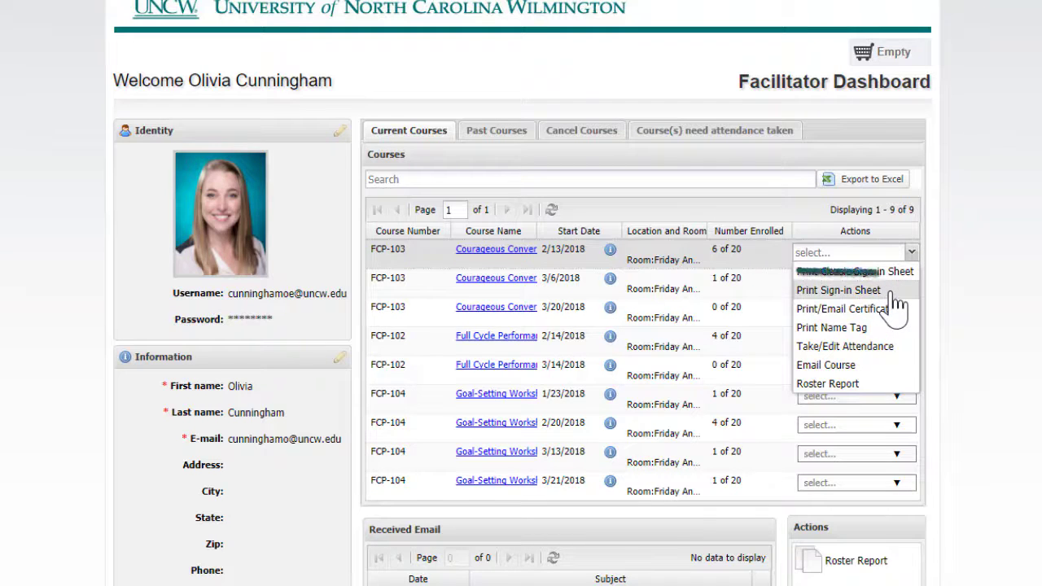
{"action": "left_click", "coordinate": [891, 294]}
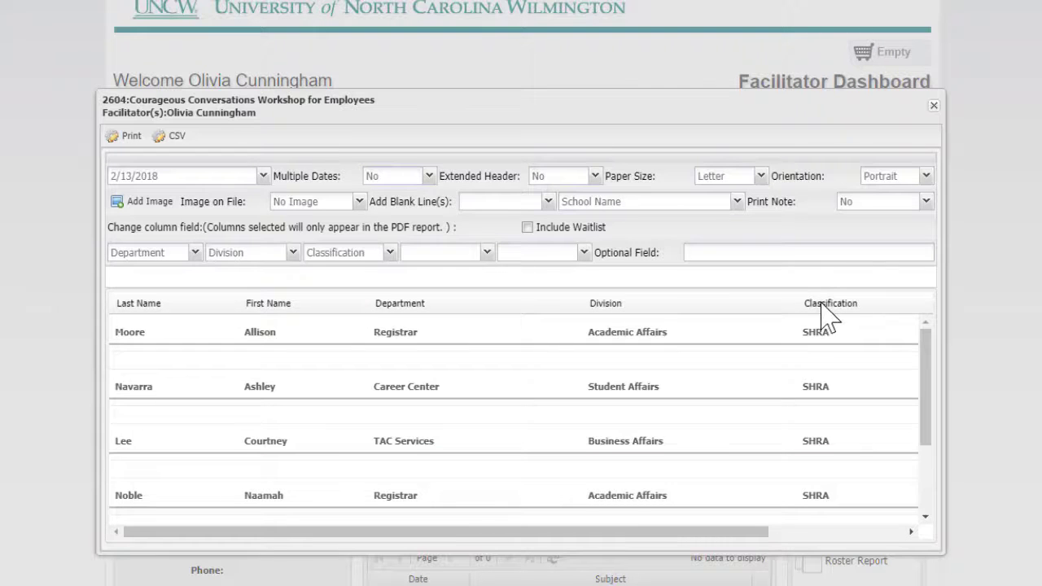
{"action": "left_click", "coordinate": [391, 253]}
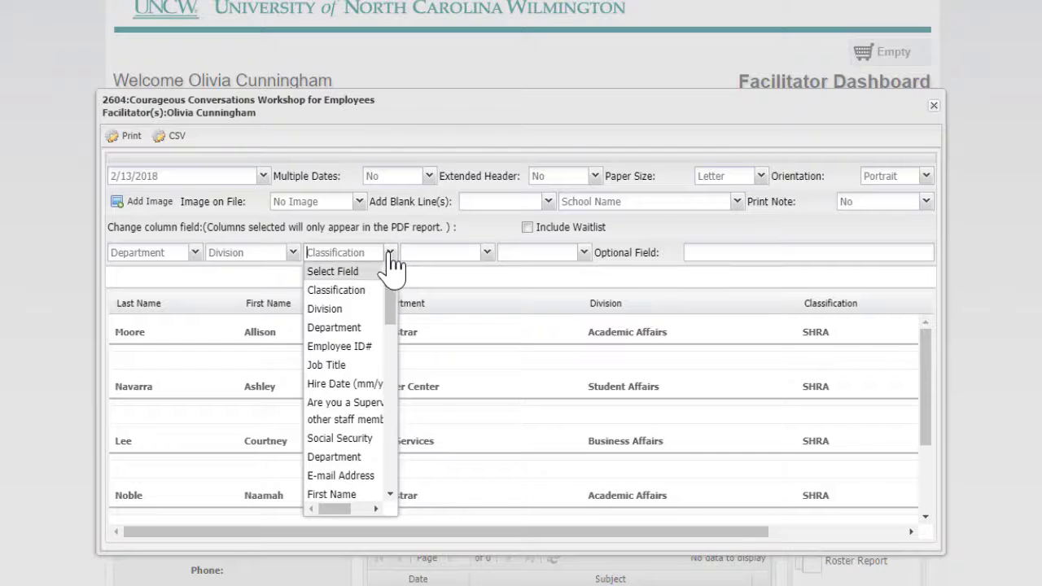
{"action": "left_click", "coordinate": [358, 367]}
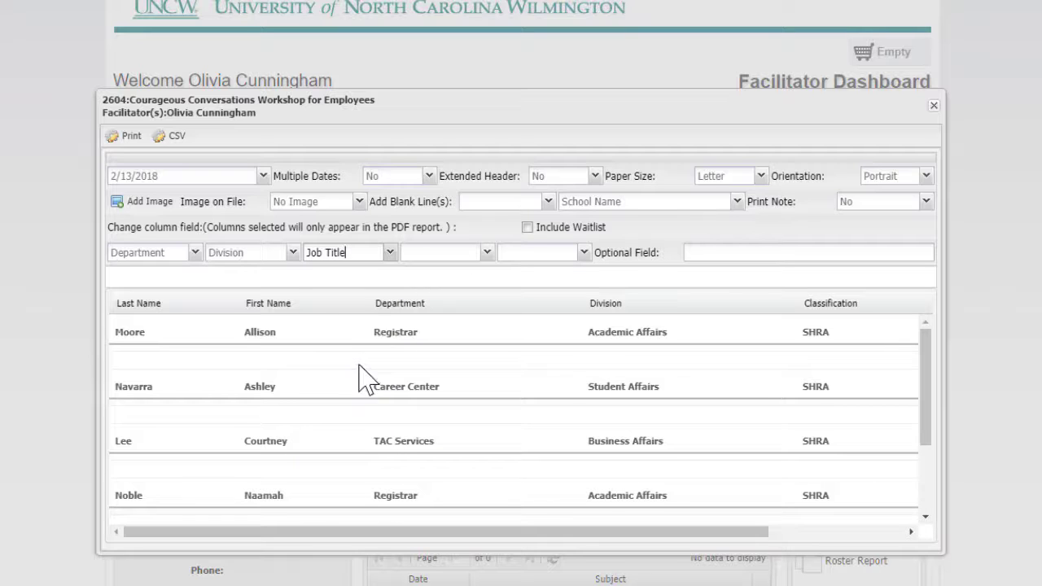
{"action": "left_click", "coordinate": [699, 253]}
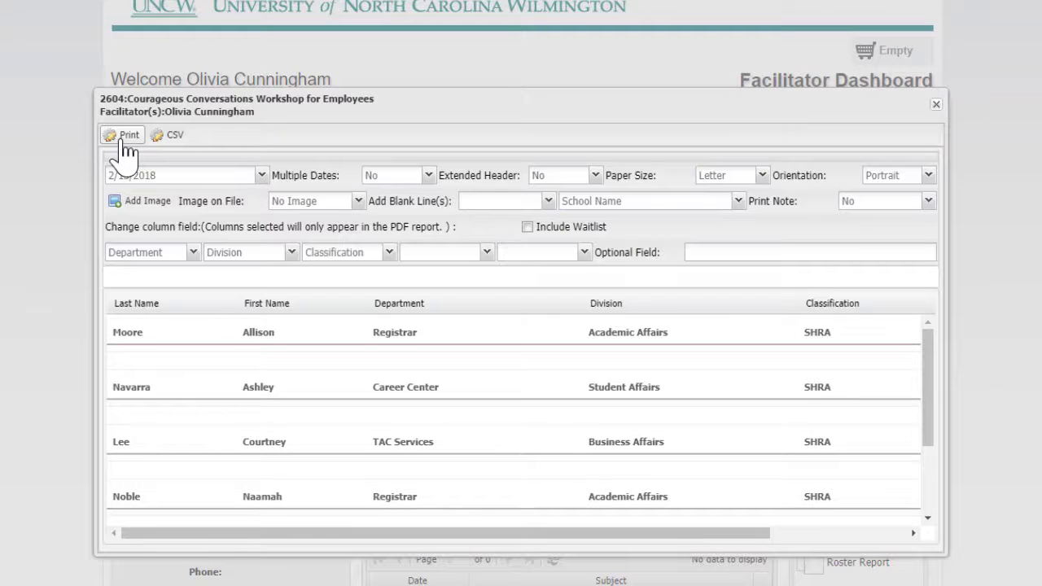
{"action": "left_click", "coordinate": [124, 137]}
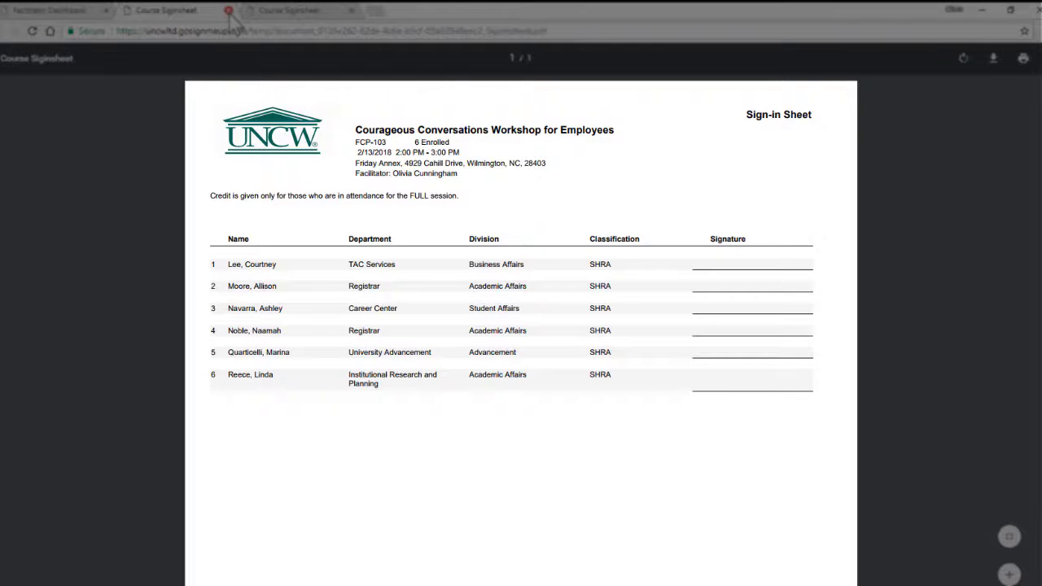
{"action": "left_click", "coordinate": [89, 13]}
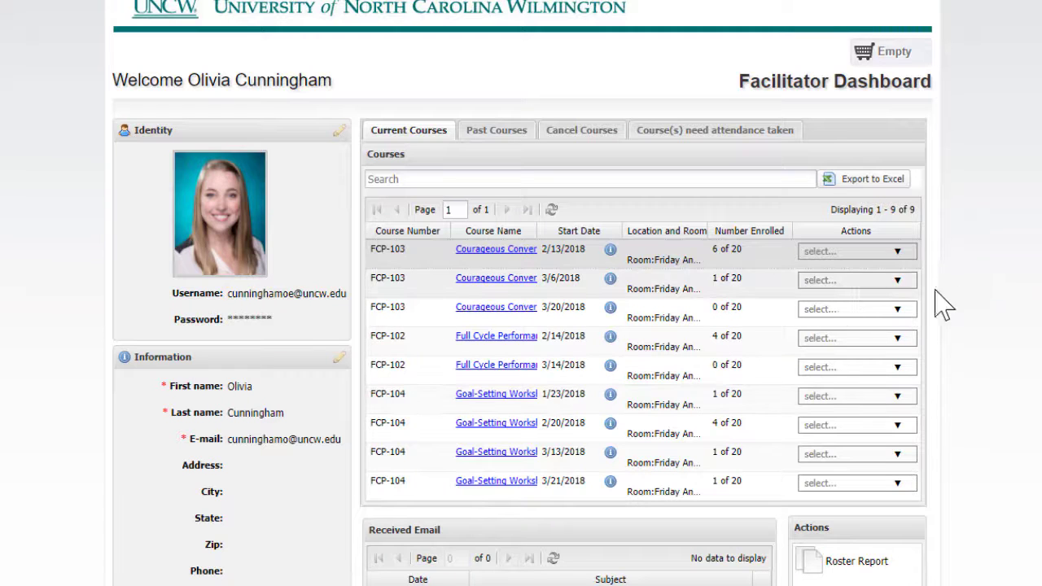
Review the name tag and label format options for the 2/13/2018 FCP-103 course and close them.
{"action": "left_click", "coordinate": [904, 253]}
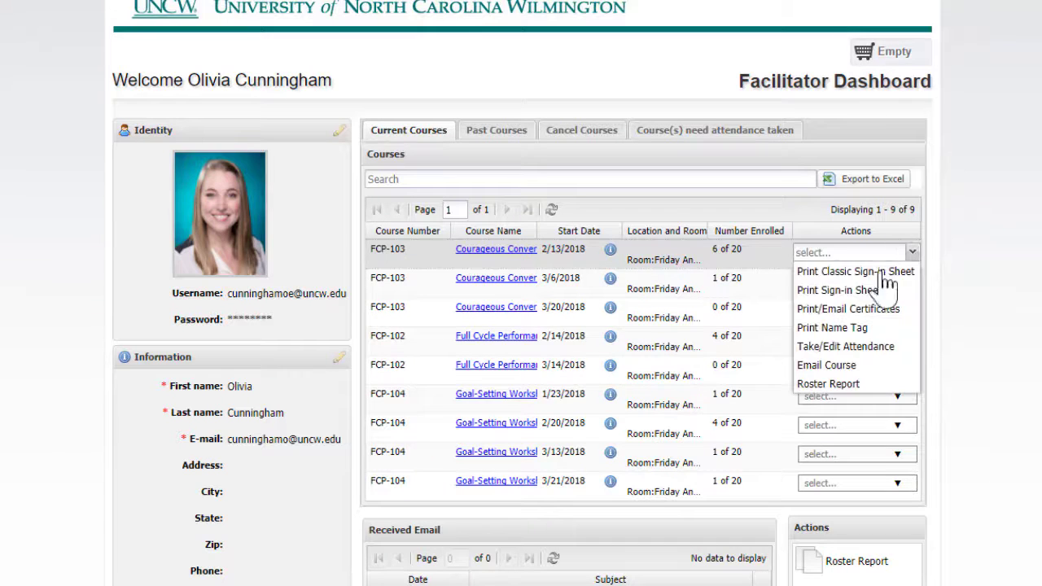
{"action": "left_click", "coordinate": [876, 328]}
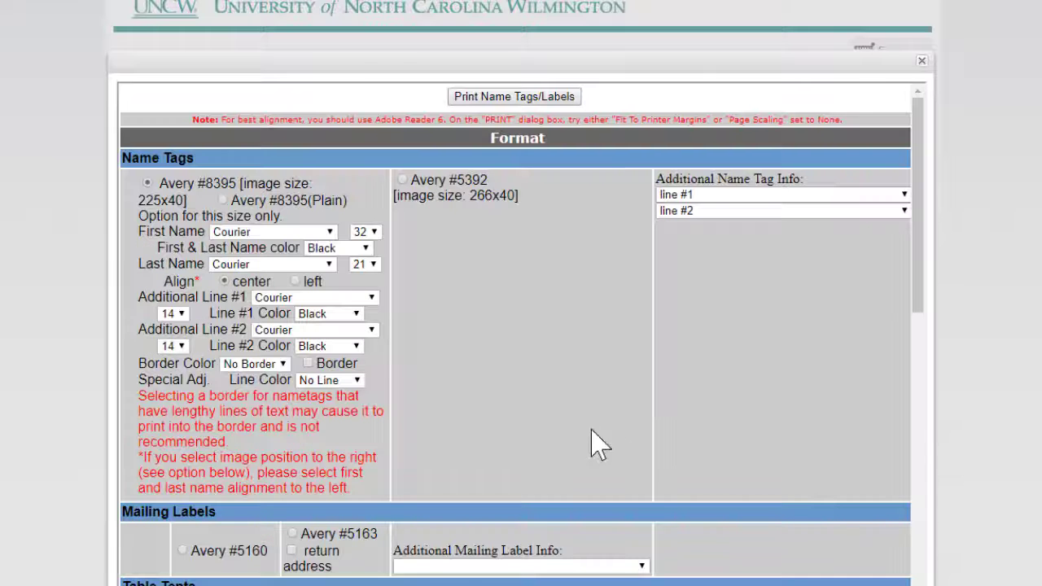
{"action": "left_click_drag", "start_coordinate": [918, 321], "coordinate": [918, 547]}
{"action": "left_click", "coordinate": [922, 62]}
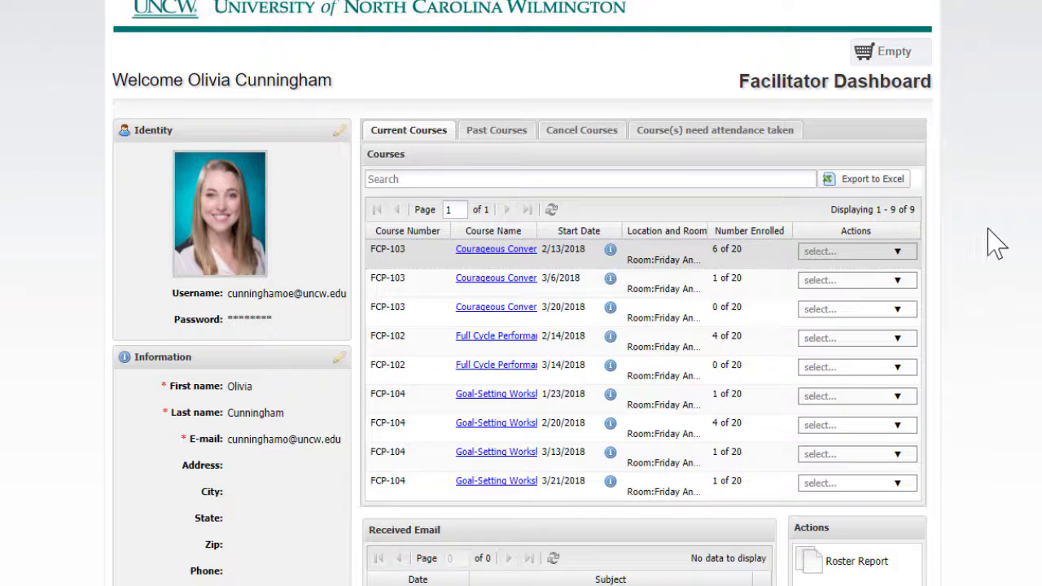
Open the email form for the 2/13/2018 FCP-103 course and select Send Email to All Students in this Course.
{"action": "left_click", "coordinate": [899, 252]}
{"action": "left_click", "coordinate": [901, 254]}
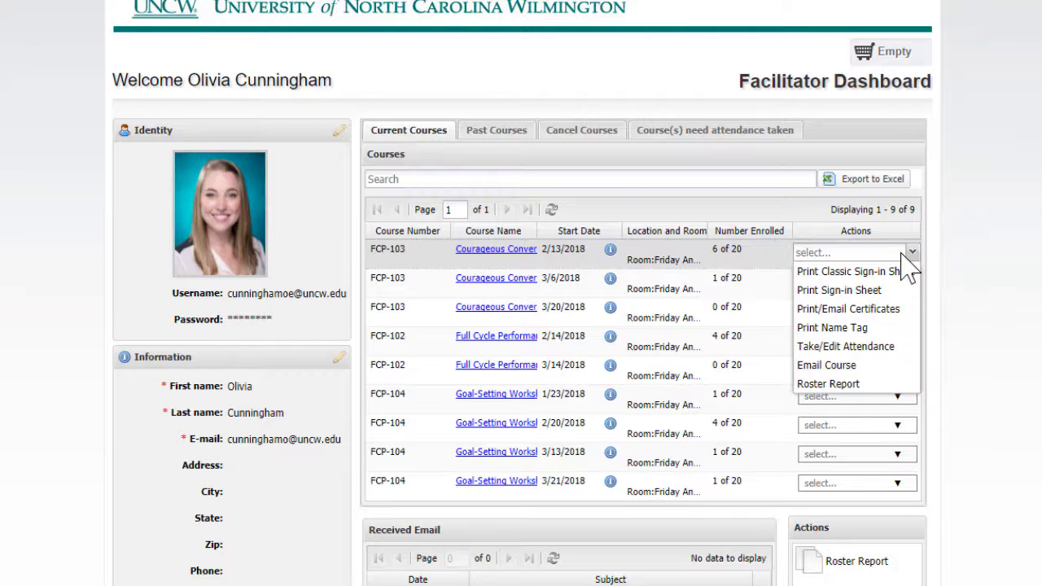
{"action": "left_click", "coordinate": [862, 371]}
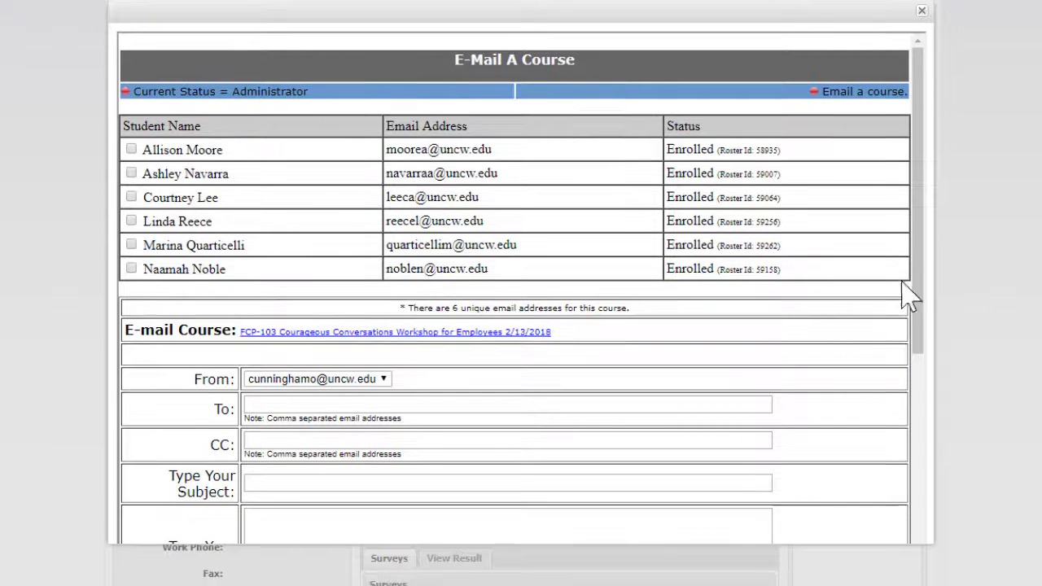
{"action": "left_click_drag", "start_coordinate": [919, 262], "coordinate": [919, 264]}
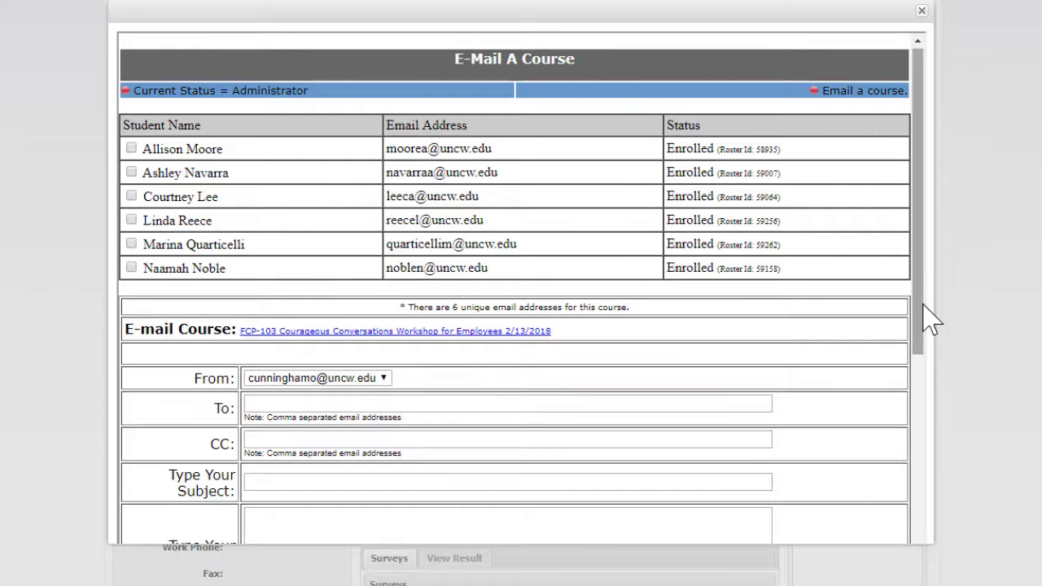
{"action": "left_click_drag", "start_coordinate": [926, 314], "coordinate": [949, 478]}
{"action": "left_click", "coordinate": [568, 343]}
{"action": "left_click", "coordinate": [564, 368]}
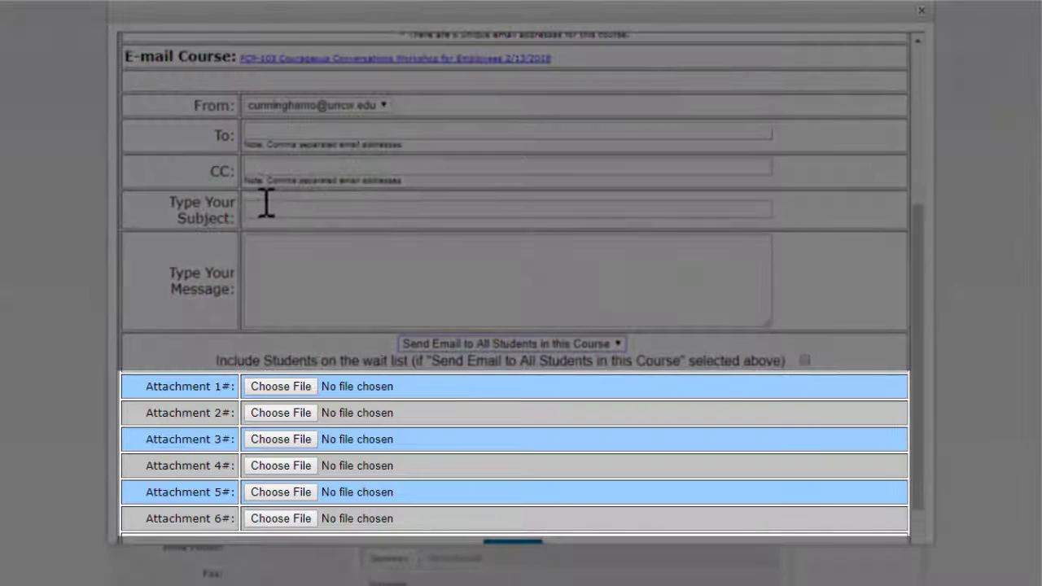
Fill in the course email with subject "Pre-Work" and message "Here is some reading before class!", and close the form.
{"action": "left_click", "coordinate": [266, 207]}
{"action": "type", "text": "Pre0"}
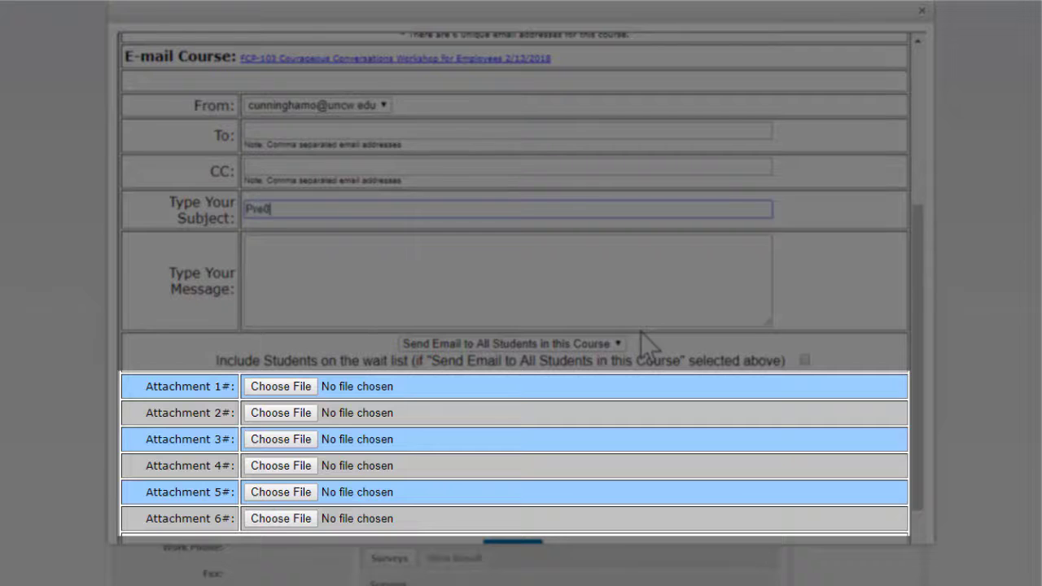
{"action": "key", "text": "BackSpace"}
{"action": "type", "text": "-Work"}
{"action": "left_click", "coordinate": [453, 279]}
{"action": "type", "text": "Hr"}
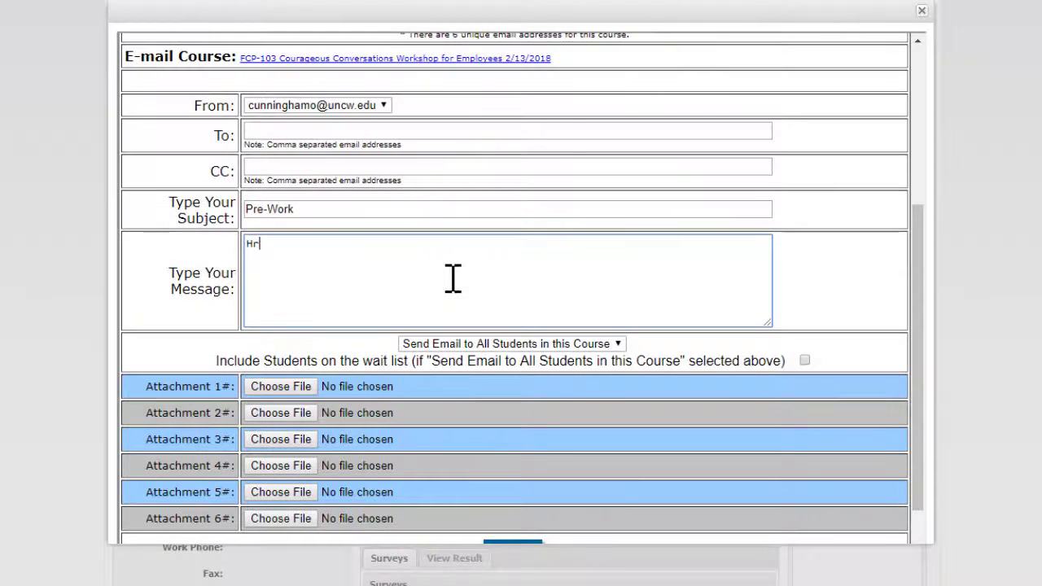
{"action": "type", "text": "ere is some reading befor"}
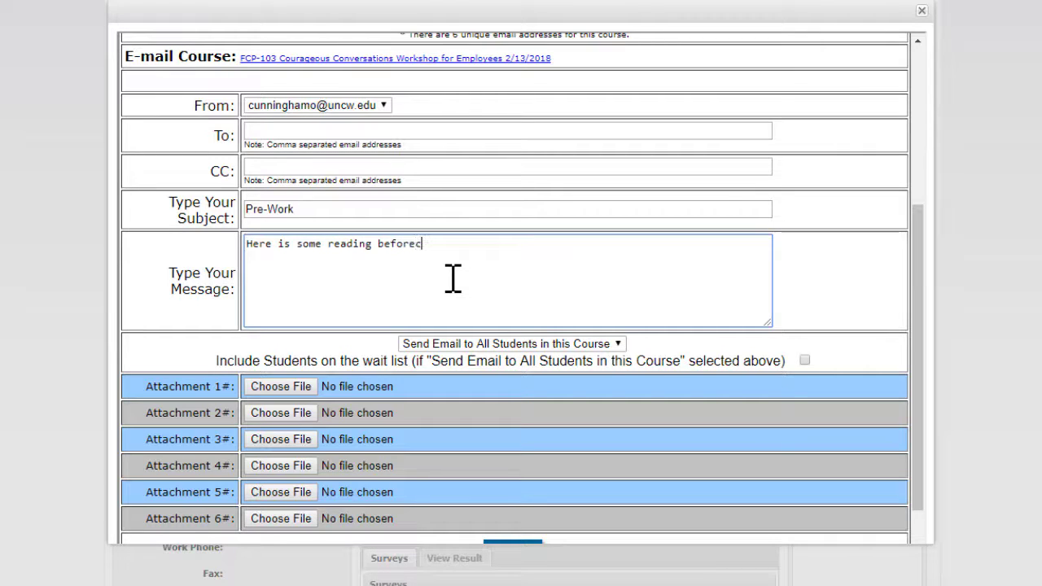
{"action": "type", "text": "e class!"}
{"action": "scroll", "coordinate": [929, 293], "scroll_direction": "down", "scroll_amount": 1}
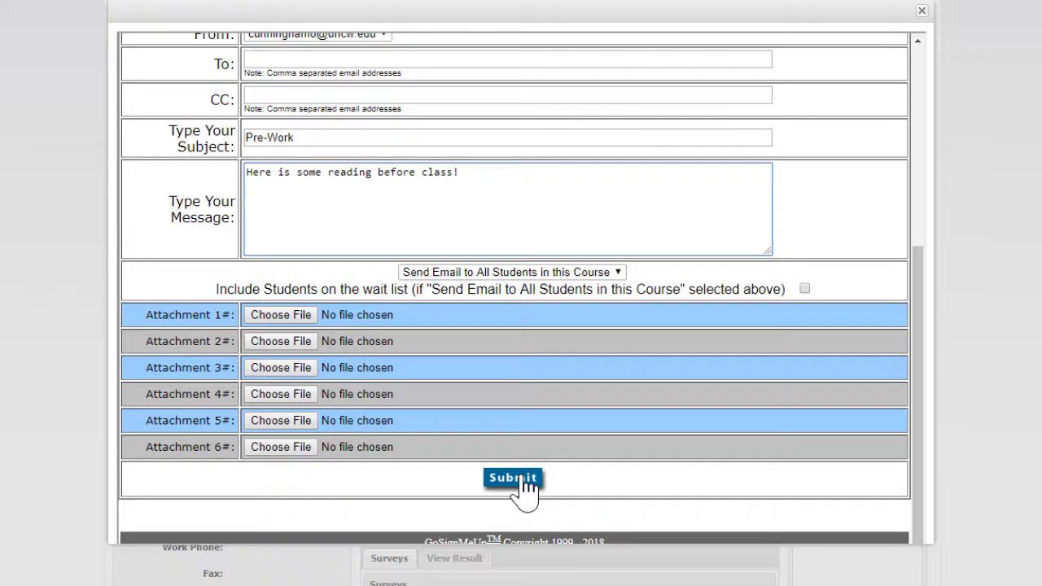
{"action": "left_click", "coordinate": [921, 11]}
{"action": "scroll", "coordinate": [961, 146], "scroll_direction": "up", "scroll_amount": 1}
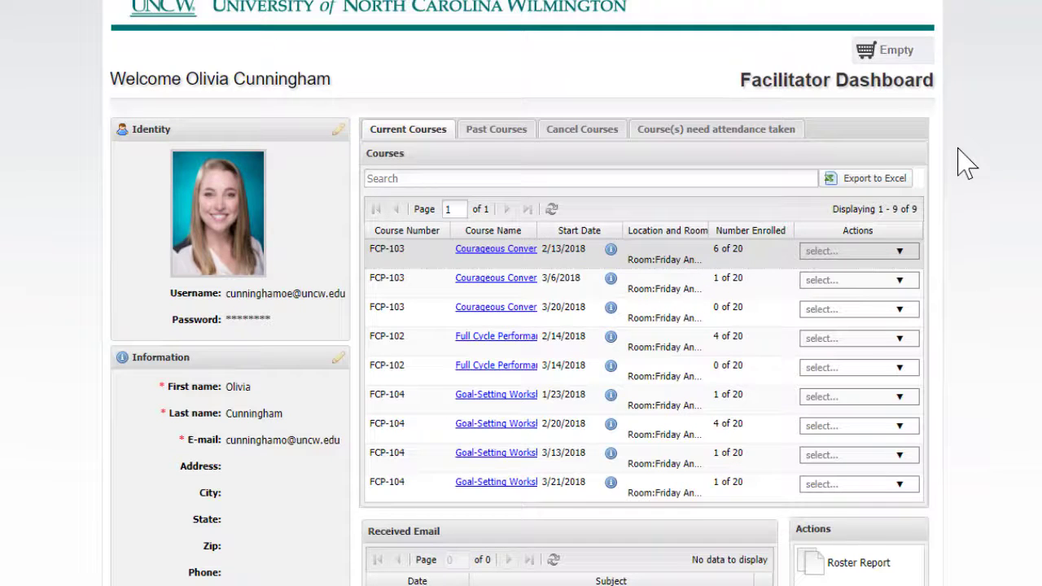
Open the attendance form for the past FCP-102 course of 1/17/2018.
{"action": "left_click", "coordinate": [497, 137]}
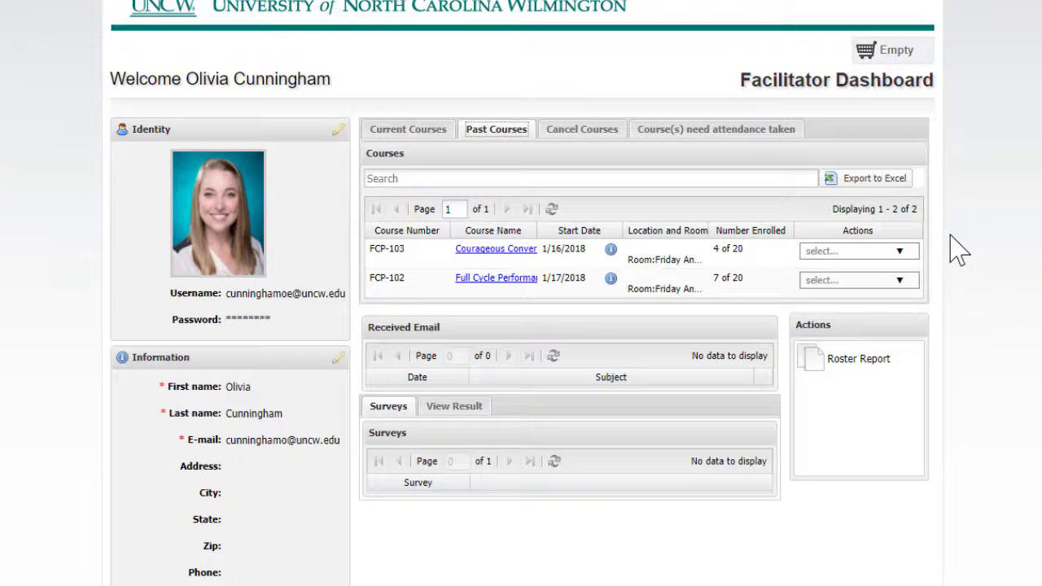
{"action": "left_click", "coordinate": [901, 282]}
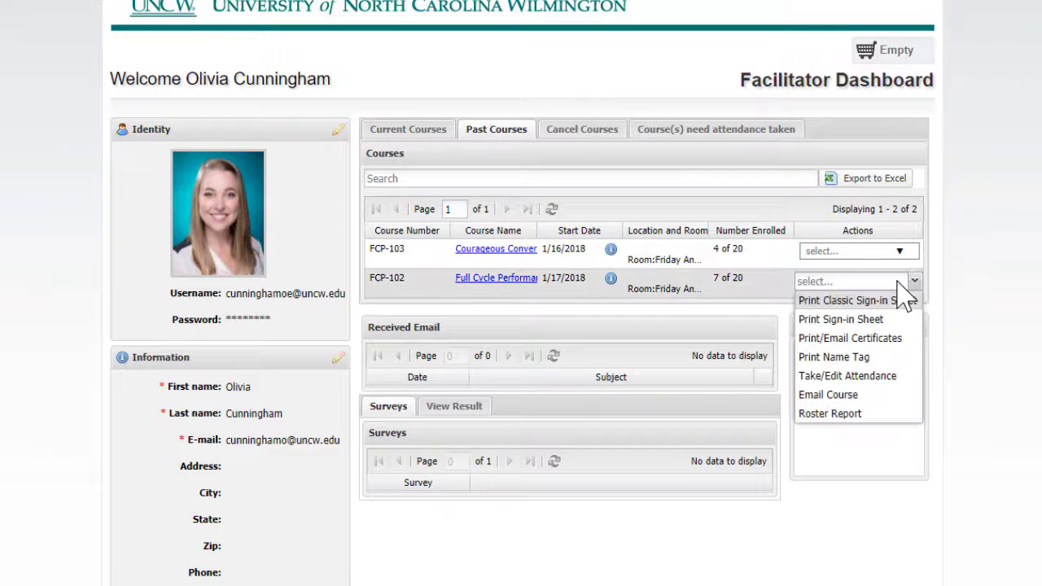
{"action": "left_click", "coordinate": [906, 393]}
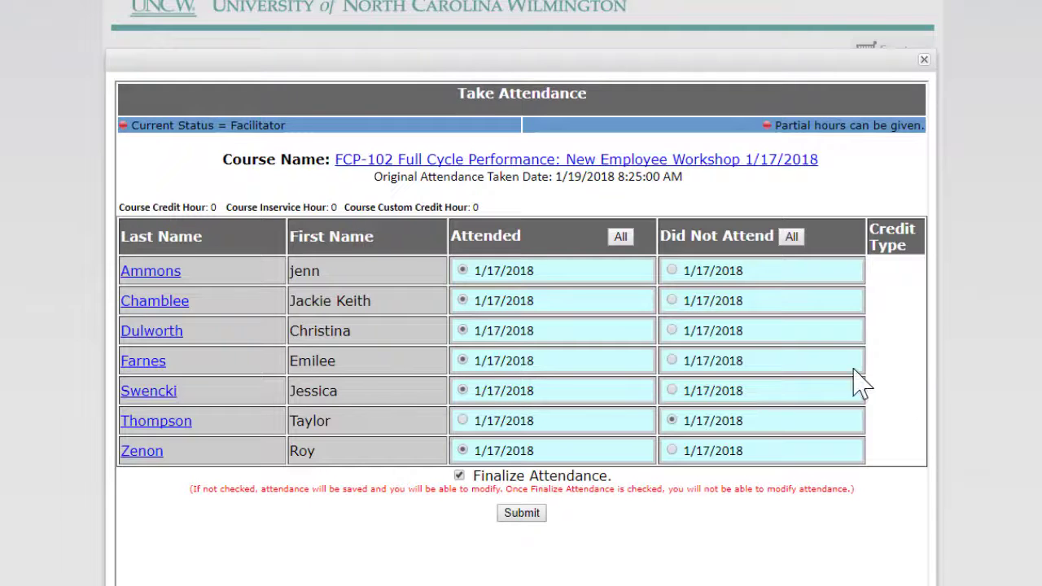
Review the Attended and Did Not Attend marks and the Finalize Attendance option, and close the attendance form.
{"action": "left_click", "coordinate": [622, 240]}
{"action": "left_click", "coordinate": [673, 421]}
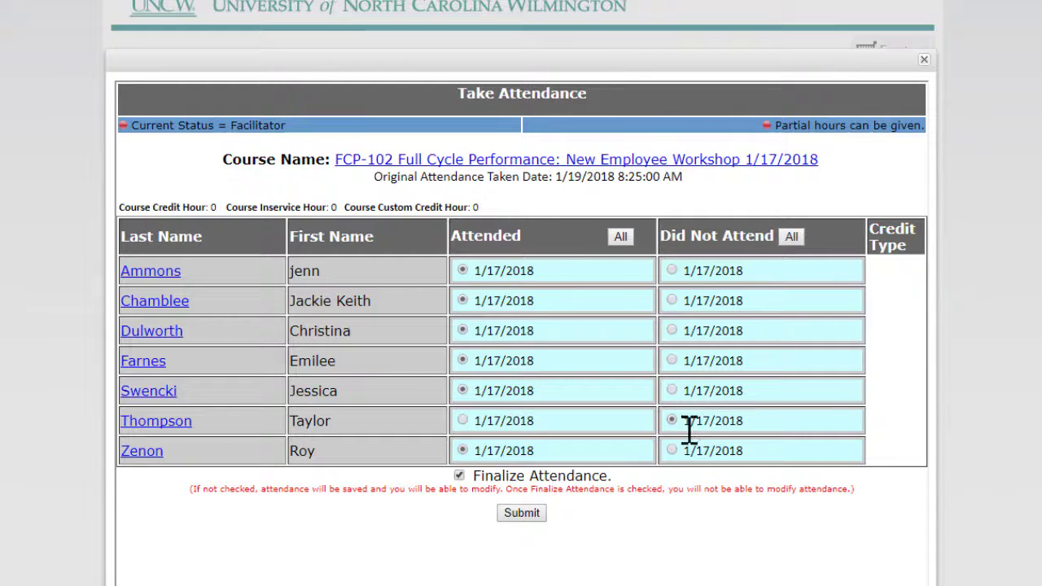
{"action": "left_click", "coordinate": [459, 476]}
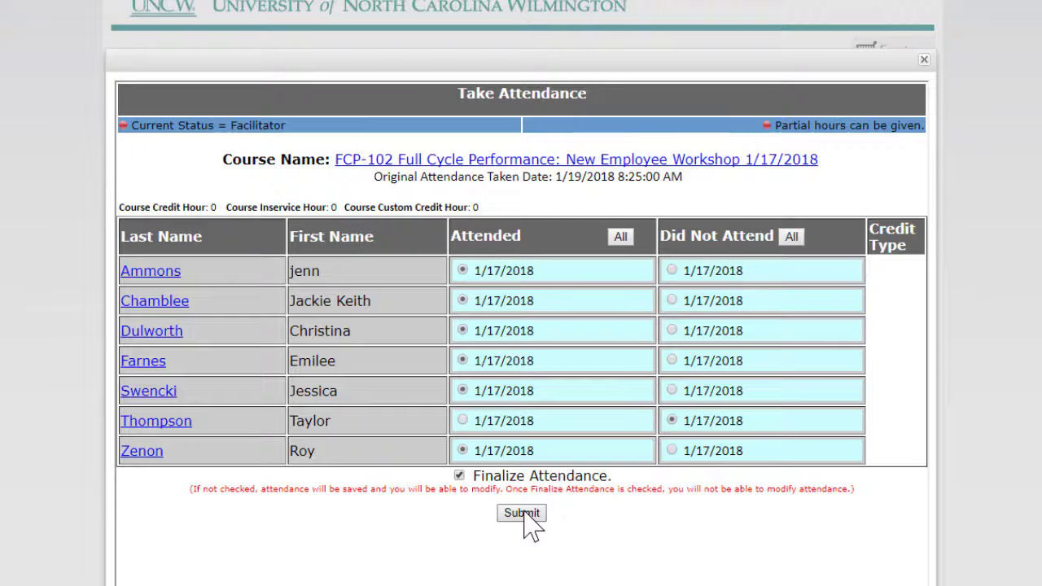
{"action": "left_click", "coordinate": [924, 60]}
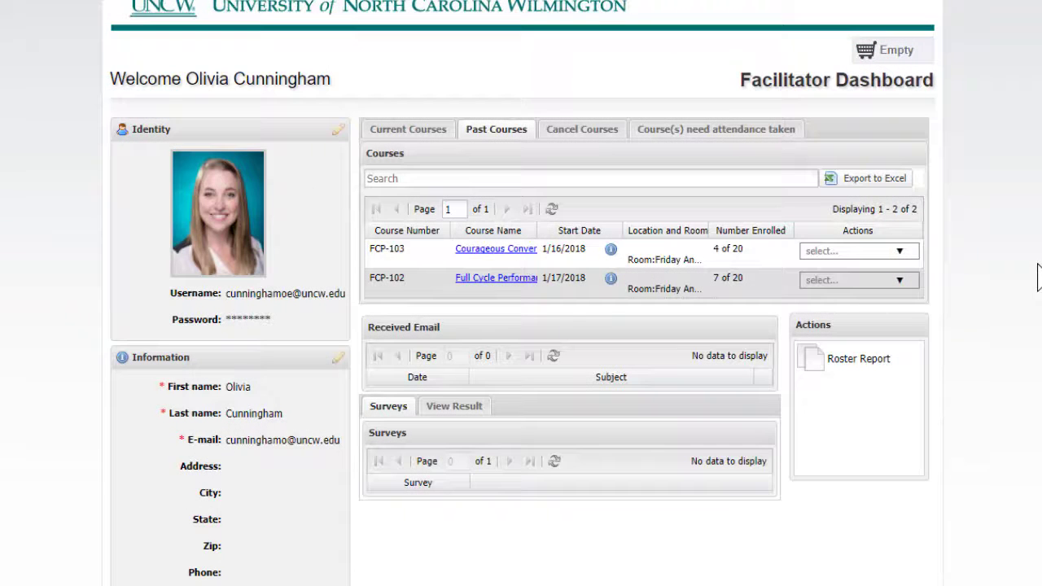
Open the email form for the past 1/17/2018 FCP-102 course, review its message fields and attachment options, and close it.
{"action": "left_click", "coordinate": [900, 281]}
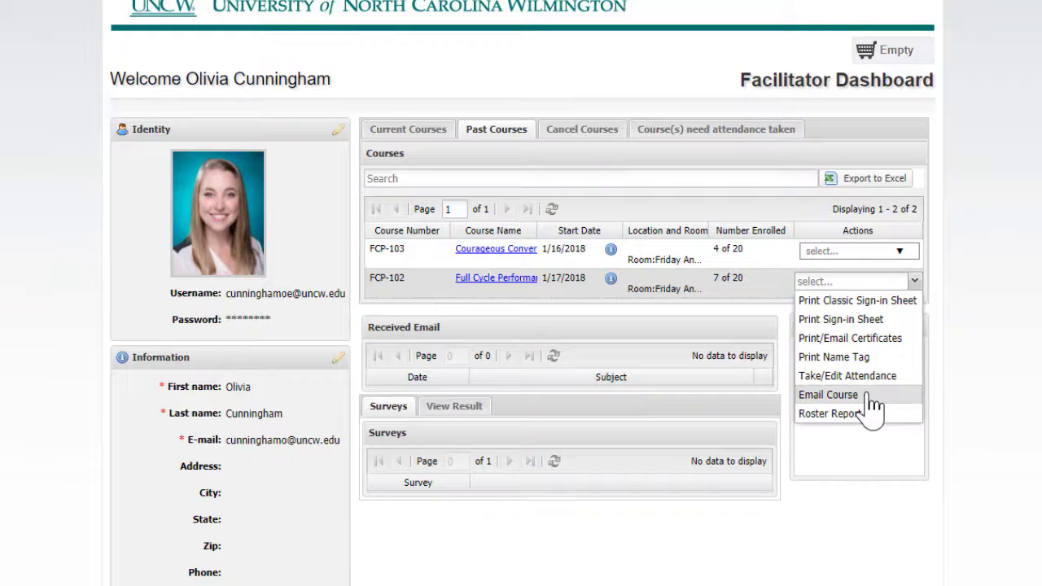
{"action": "left_click", "coordinate": [828, 395]}
{"action": "scroll", "coordinate": [928, 370], "scroll_direction": "down", "scroll_amount": 1}
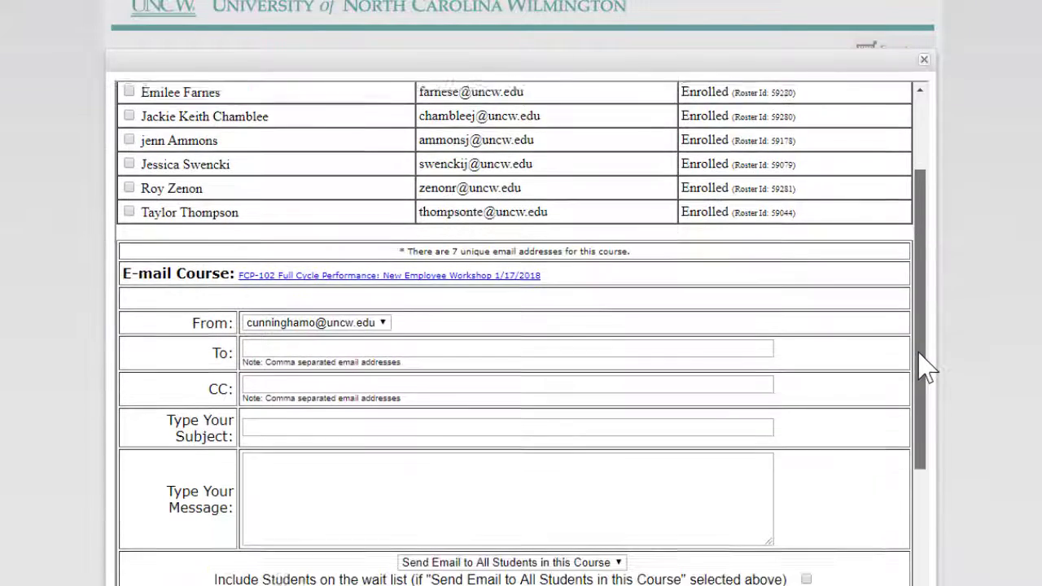
{"action": "scroll", "coordinate": [921, 354], "scroll_direction": "down", "scroll_amount": 3}
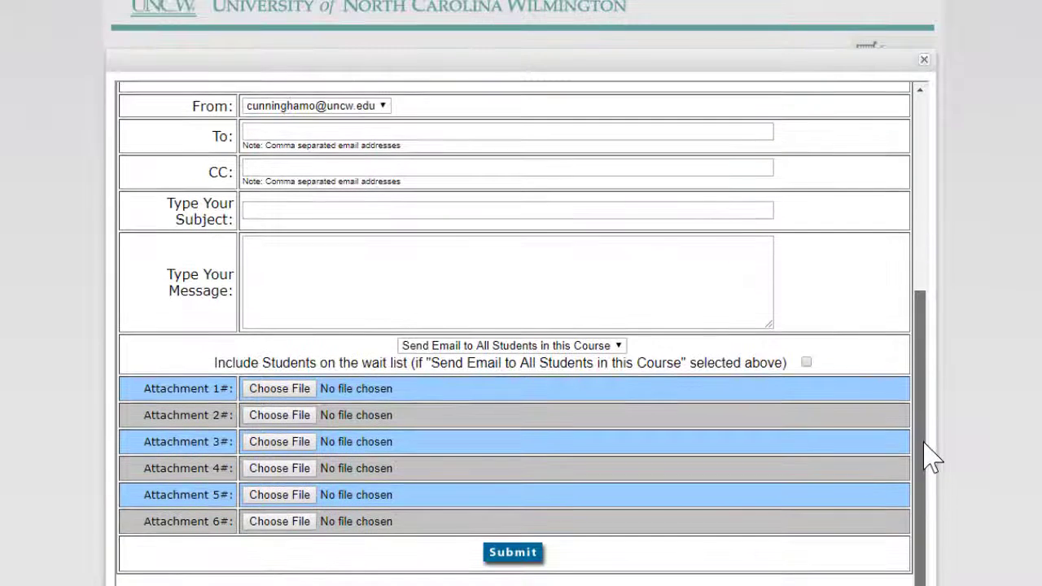
{"action": "left_click", "coordinate": [924, 60]}
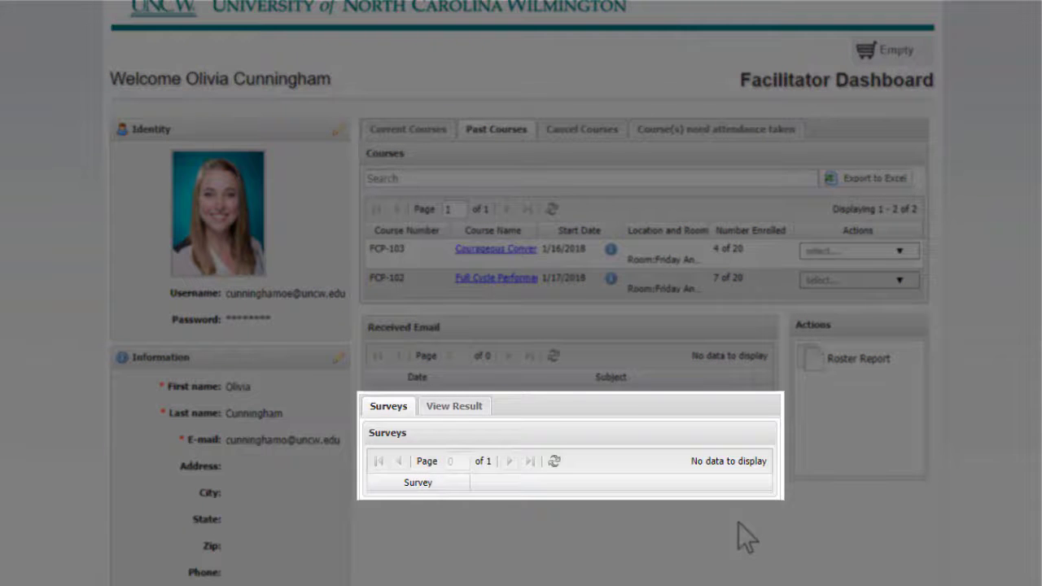
Show the survey results list, and look through the Roster Report for all courses to its end before closing it.
{"action": "left_click", "coordinate": [454, 409]}
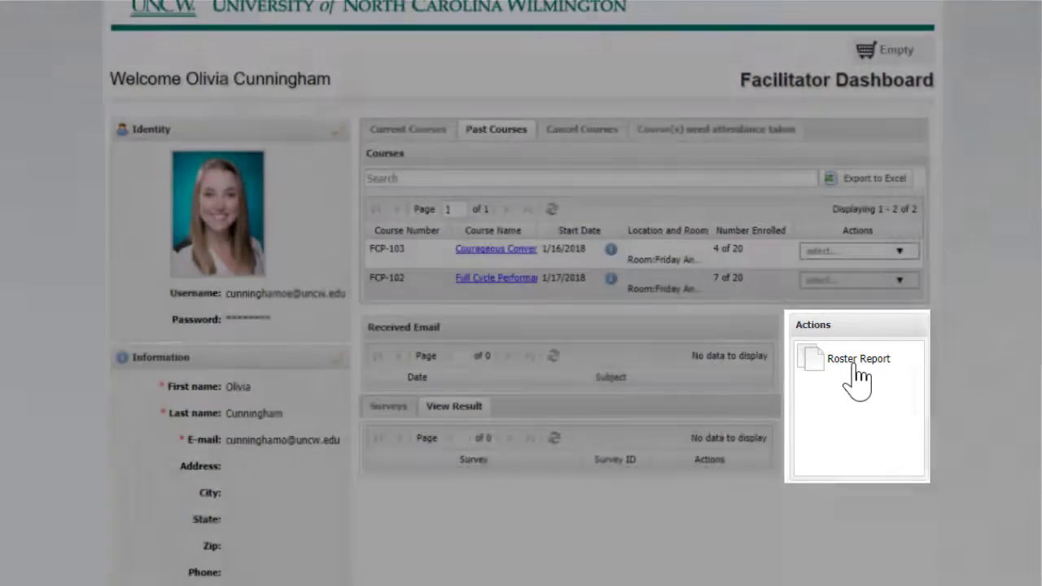
{"action": "left_click", "coordinate": [859, 360]}
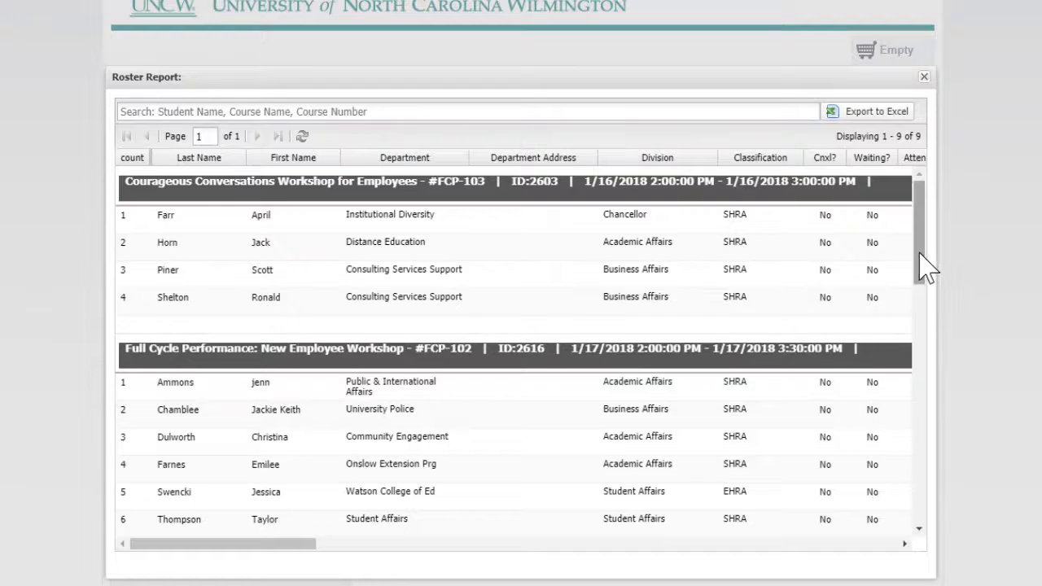
{"action": "left_click_drag", "start_coordinate": [921, 263], "coordinate": [922, 525]}
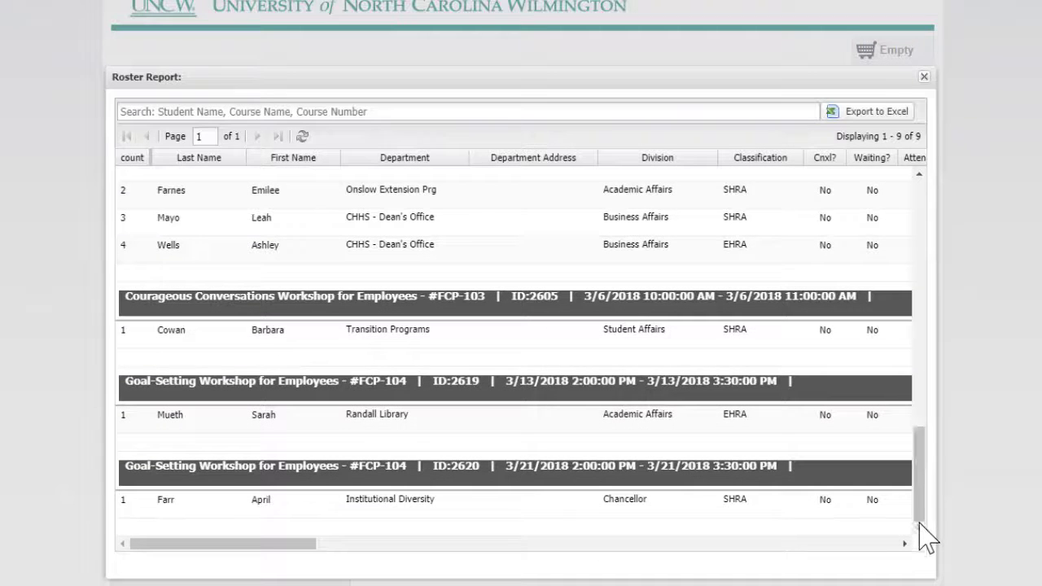
{"action": "left_click", "coordinate": [924, 77]}
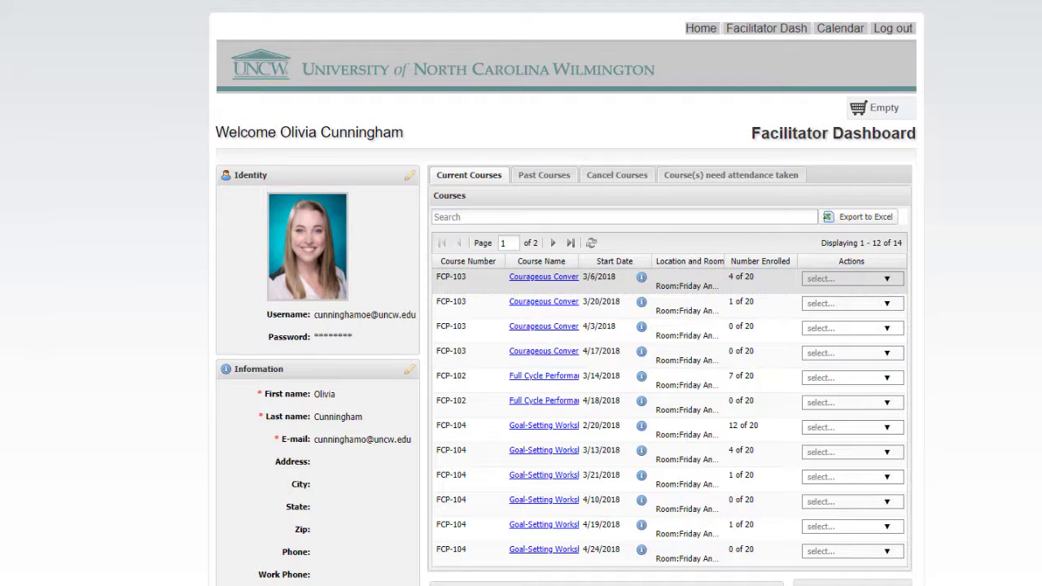
Open the details page of the 4/3/2018 FCP-103 course and request its shareable link.
{"action": "left_click", "coordinate": [535, 329]}
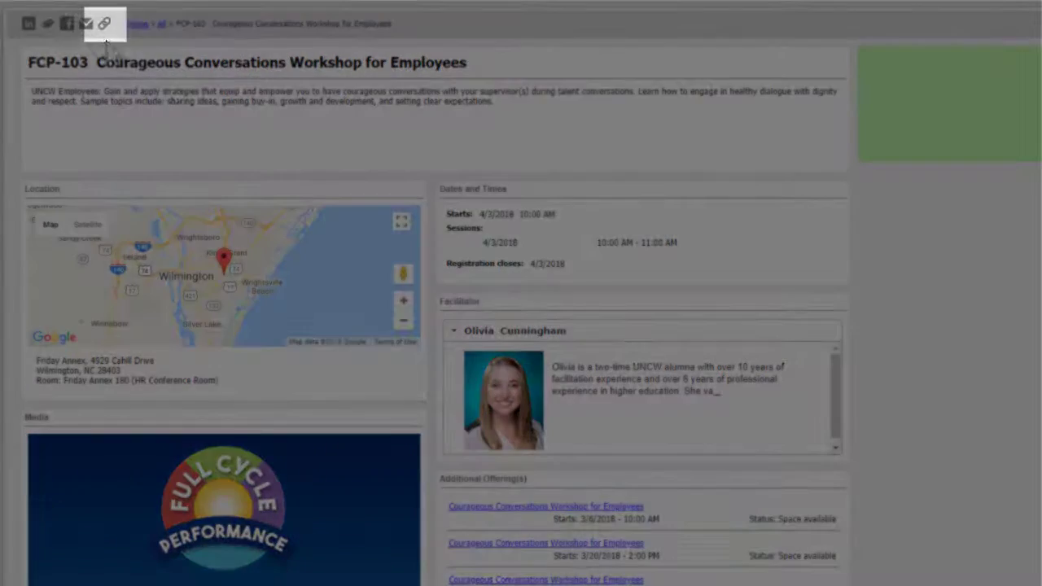
{"action": "left_click", "coordinate": [104, 24]}
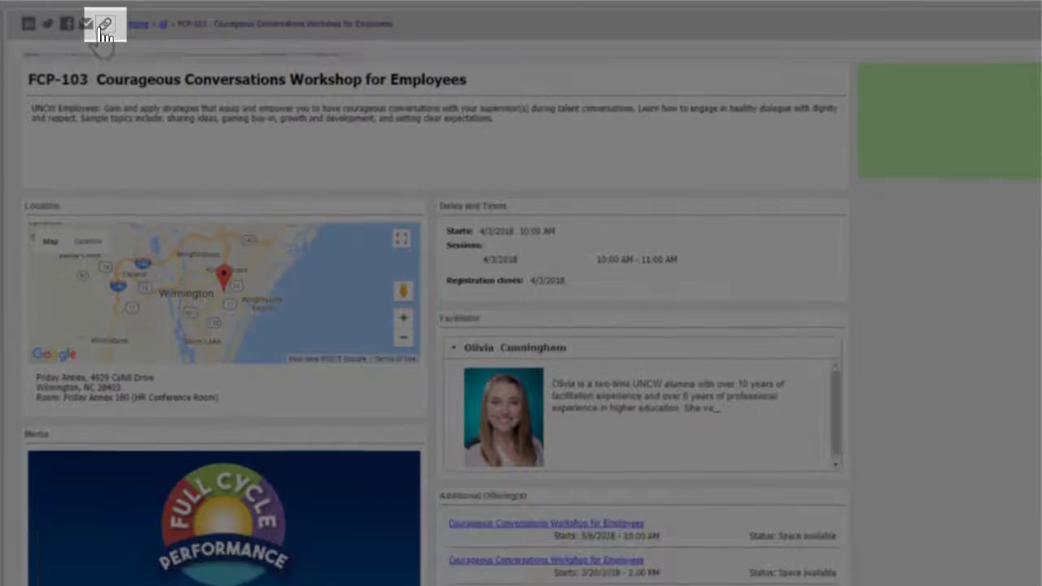